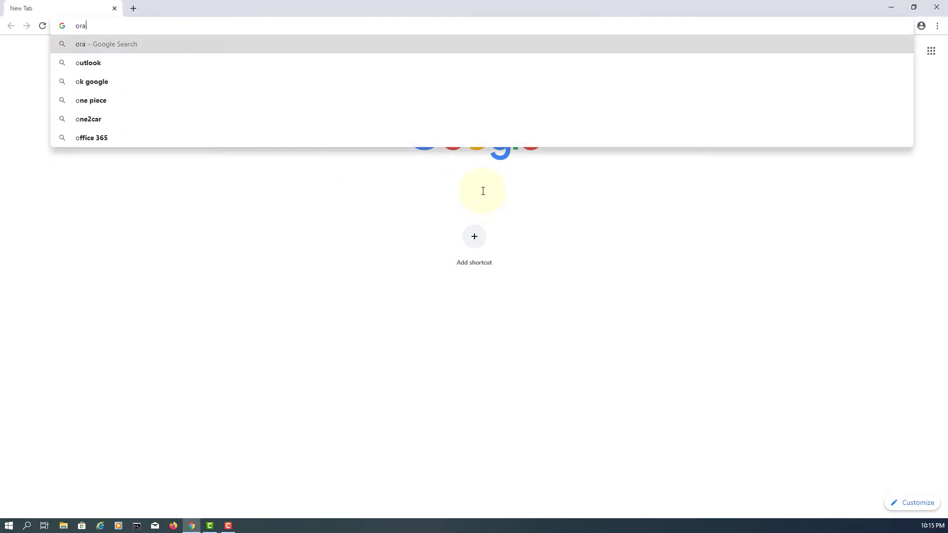
{"action": "type", "text": "cle"}
Step: Search for Oracle and reach the Downloads page through oracle.com's navigation menu
{"action": "key", "text": "Return"}
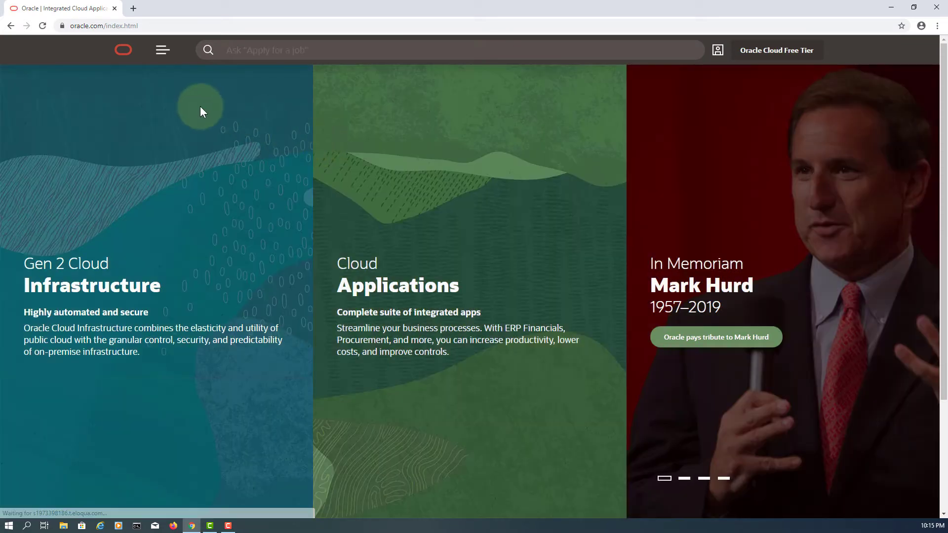
{"action": "left_click", "coordinate": [162, 53]}
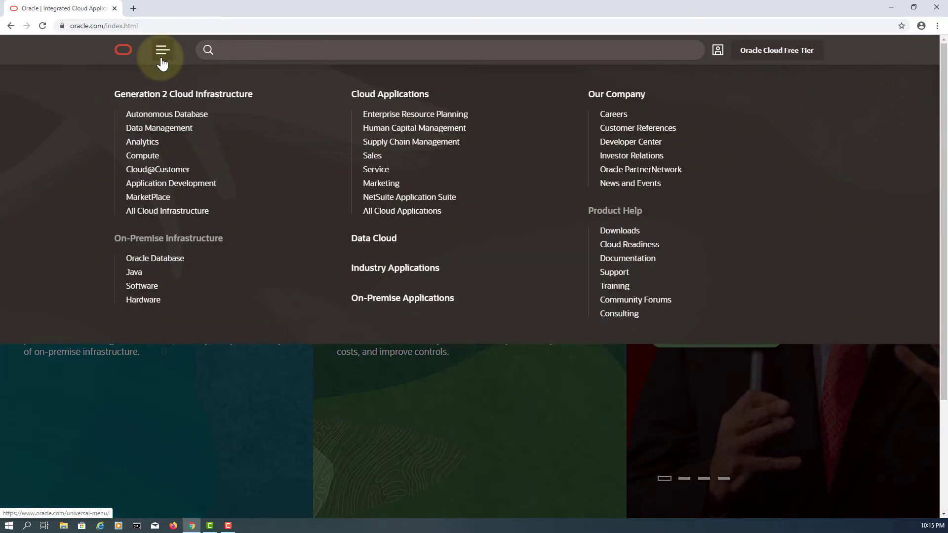
{"action": "left_click", "coordinate": [611, 235]}
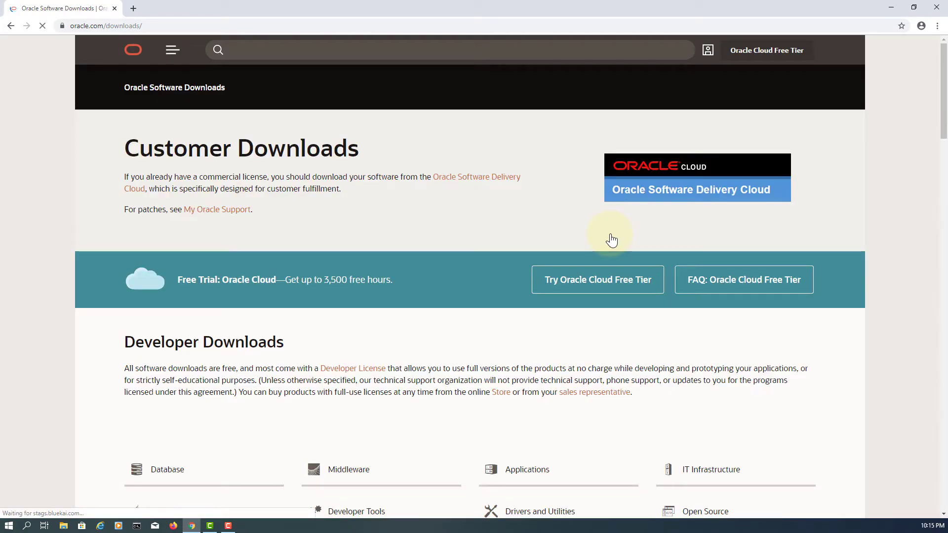
{"action": "scroll", "coordinate": [611, 240], "scroll_direction": "down", "scroll_amount": 2}
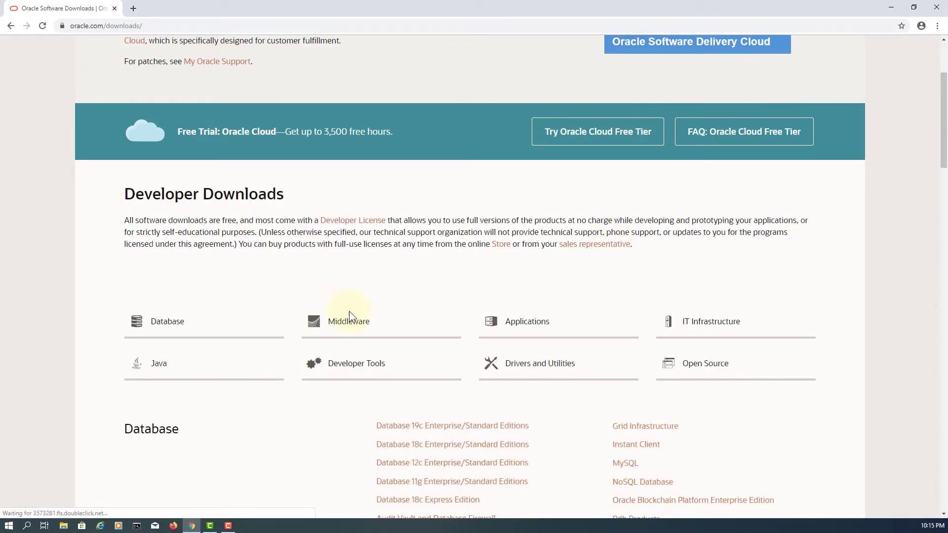
Step: Go from the Java section to the Java SE downloads page offering Java SE 13.0.1
{"action": "left_click", "coordinate": [174, 363]}
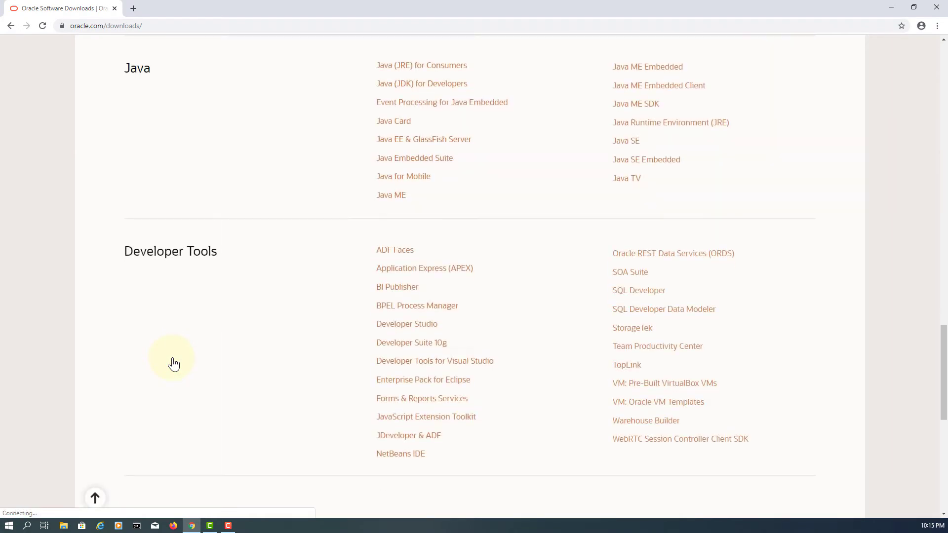
{"action": "left_click", "coordinate": [625, 141]}
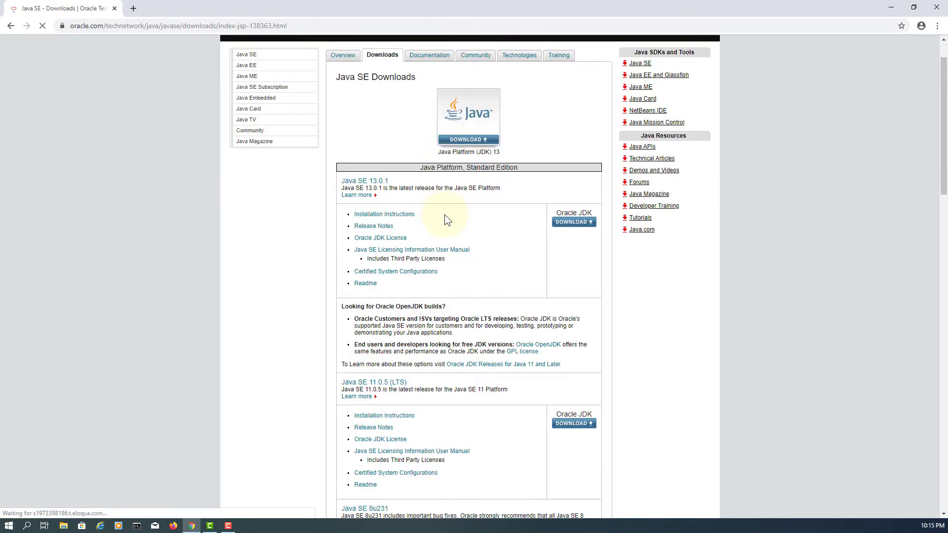
Step: Accept the JDK 13.0.1 license and download jdk-13.0.1_windows-x64_bin.exe
{"action": "left_click", "coordinate": [574, 222]}
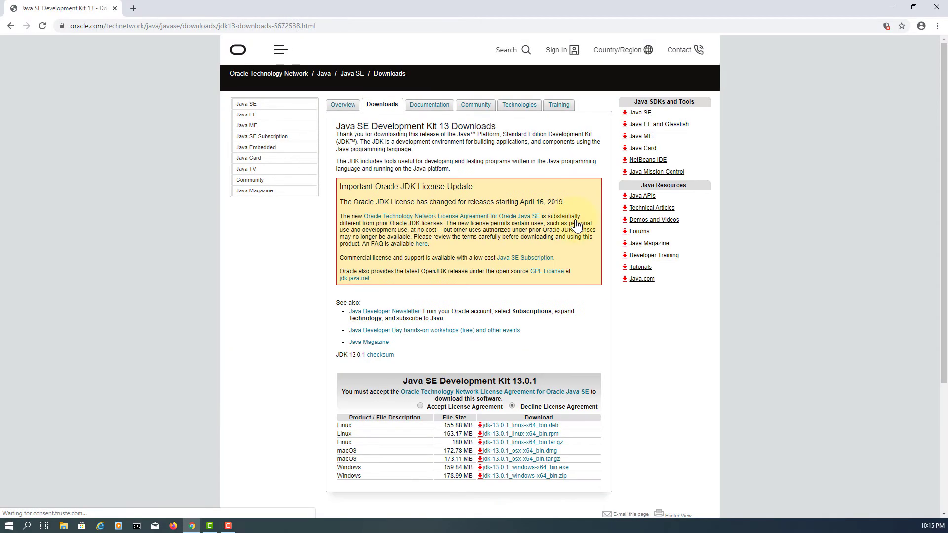
{"action": "scroll", "coordinate": [566, 228], "scroll_direction": "down", "scroll_amount": 2}
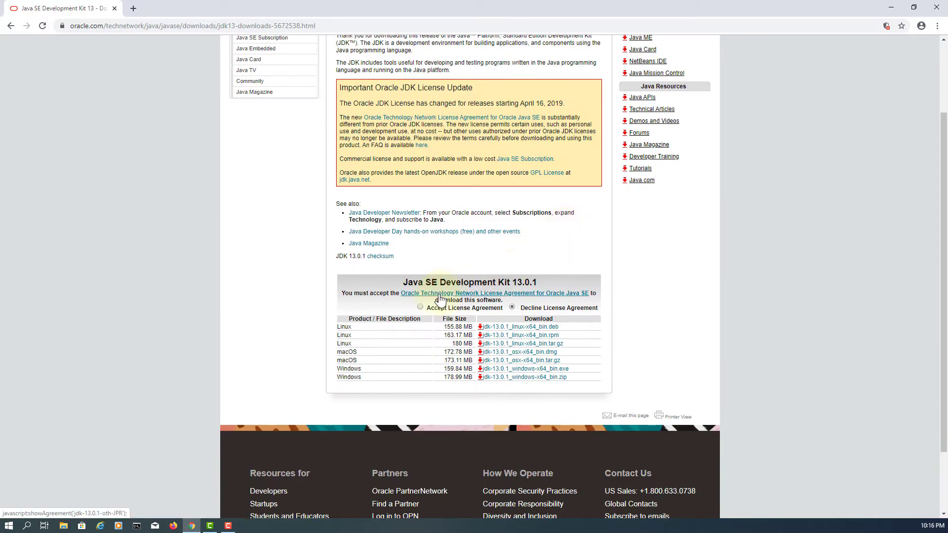
{"action": "left_click", "coordinate": [419, 307]}
{"action": "scroll", "coordinate": [419, 307], "scroll_direction": "down", "scroll_amount": 2}
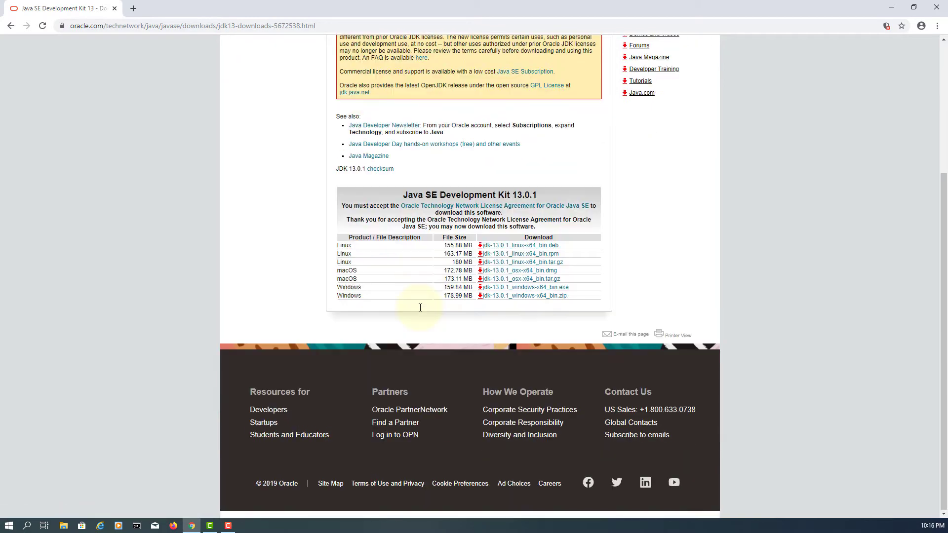
{"action": "scroll", "coordinate": [372, 307], "scroll_direction": "up", "scroll_amount": 1}
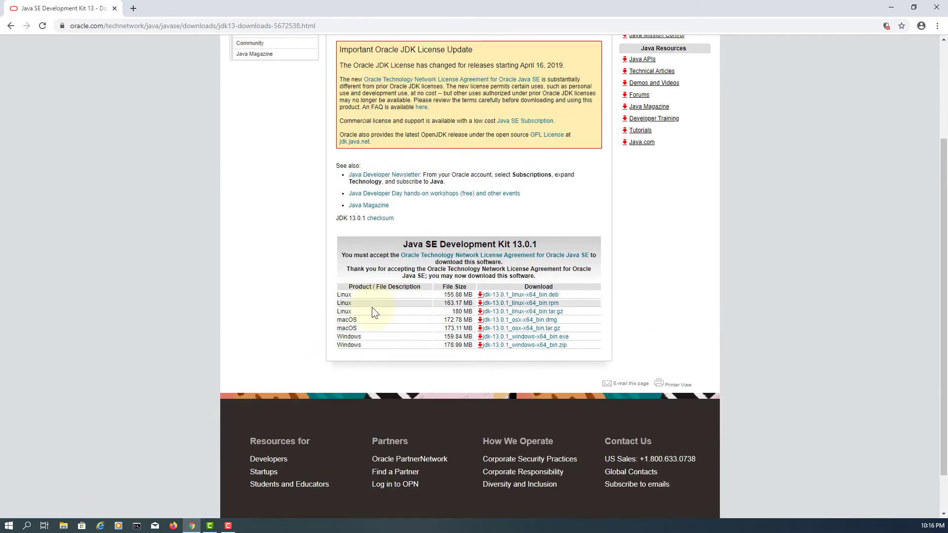
{"action": "left_click", "coordinate": [563, 338]}
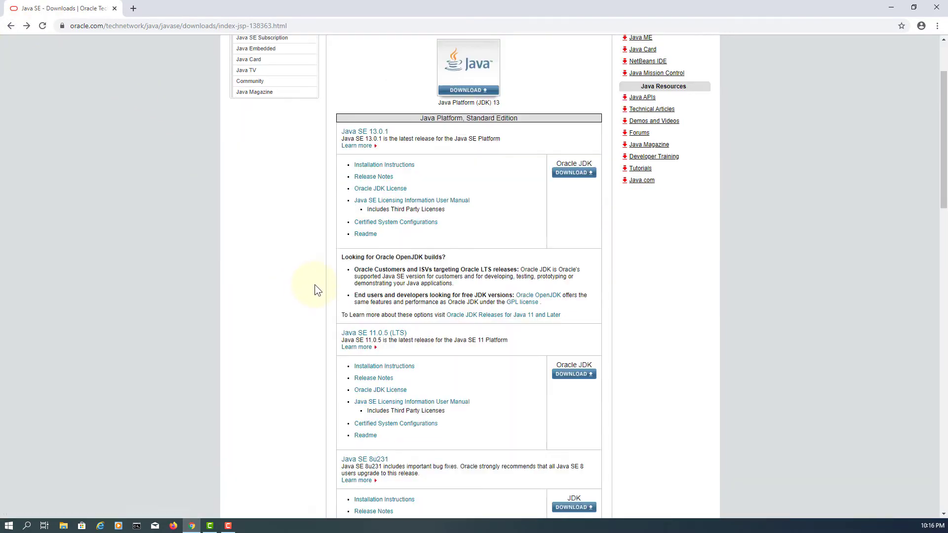
{"action": "scroll", "coordinate": [317, 286], "scroll_direction": "down", "scroll_amount": 1}
{"action": "scroll", "coordinate": [317, 289], "scroll_direction": "down", "scroll_amount": 2}
{"action": "scroll", "coordinate": [318, 291], "scroll_direction": "down", "scroll_amount": 2}
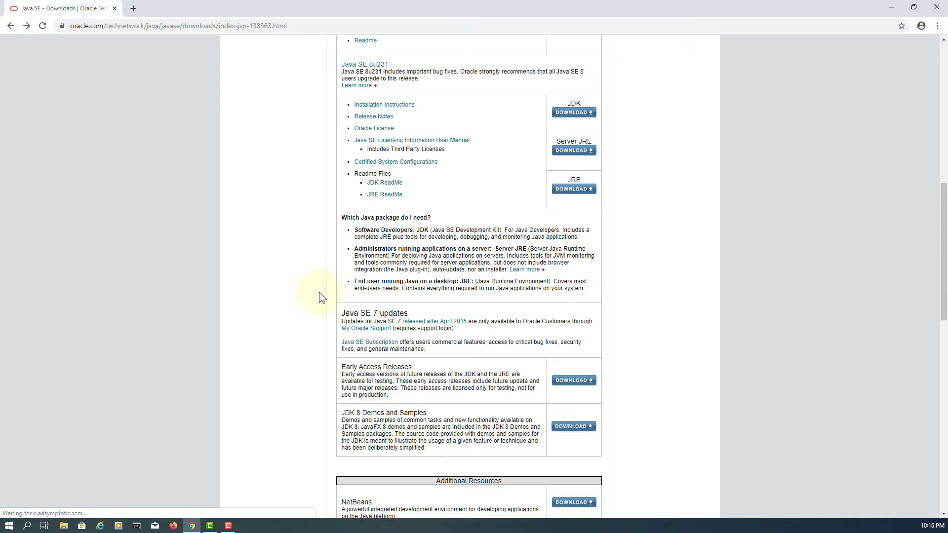
{"action": "scroll", "coordinate": [320, 294], "scroll_direction": "down", "scroll_amount": 2}
{"action": "scroll", "coordinate": [320, 293], "scroll_direction": "down", "scroll_amount": 1}
{"action": "scroll", "coordinate": [314, 275], "scroll_direction": "down", "scroll_amount": 2}
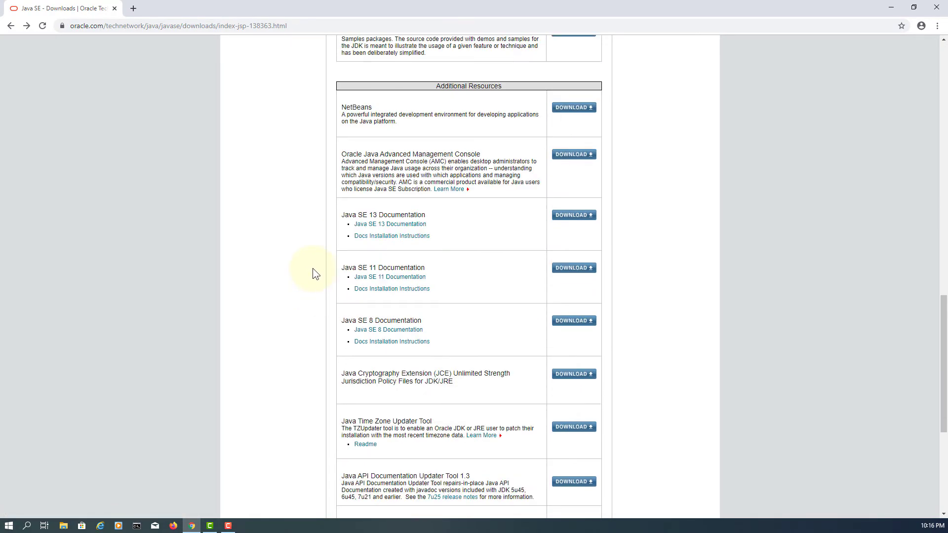
Step: Accept the Java SE 13 Documentation license, close Chrome and select the downloaded JDK installer
{"action": "left_click", "coordinate": [576, 216]}
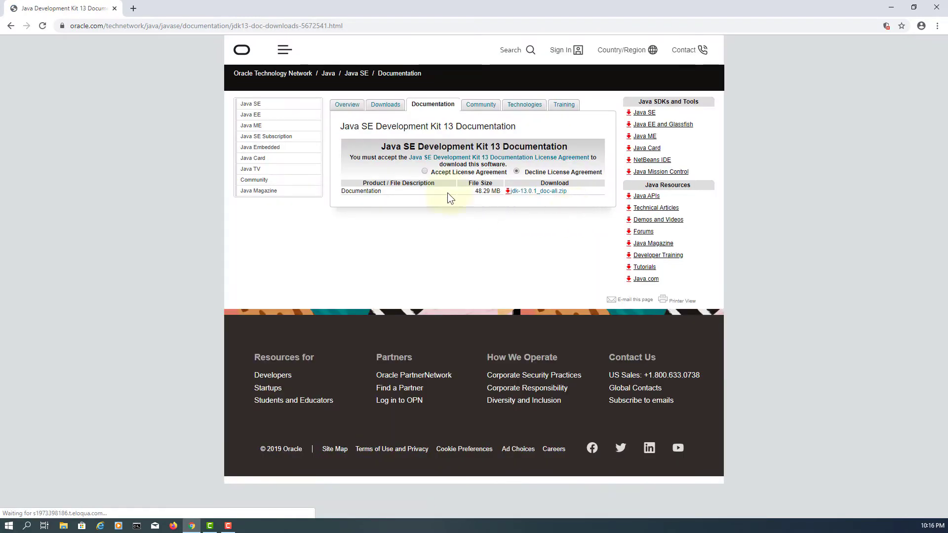
{"action": "left_click", "coordinate": [424, 171]}
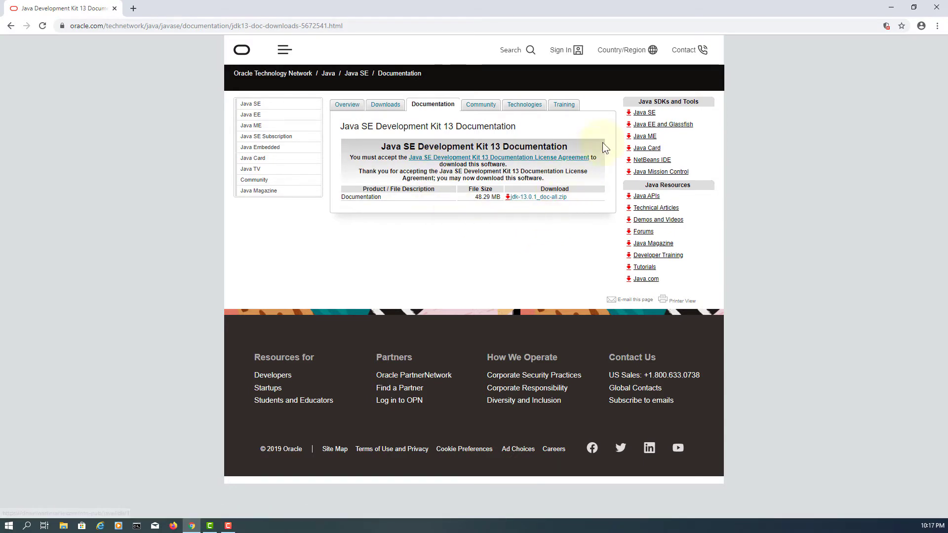
{"action": "left_click", "coordinate": [937, 11]}
{"action": "left_click", "coordinate": [101, 98]}
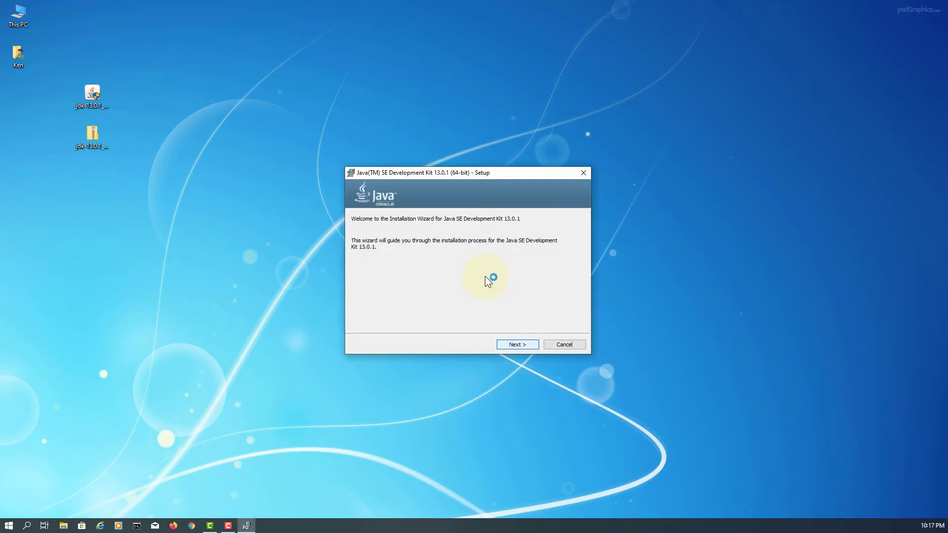
Step: Install JDK 13.0.1 into the default C:\Program Files\Java\jdk-13.0.1 folder, then close the installer
{"action": "key", "text": "Return"}
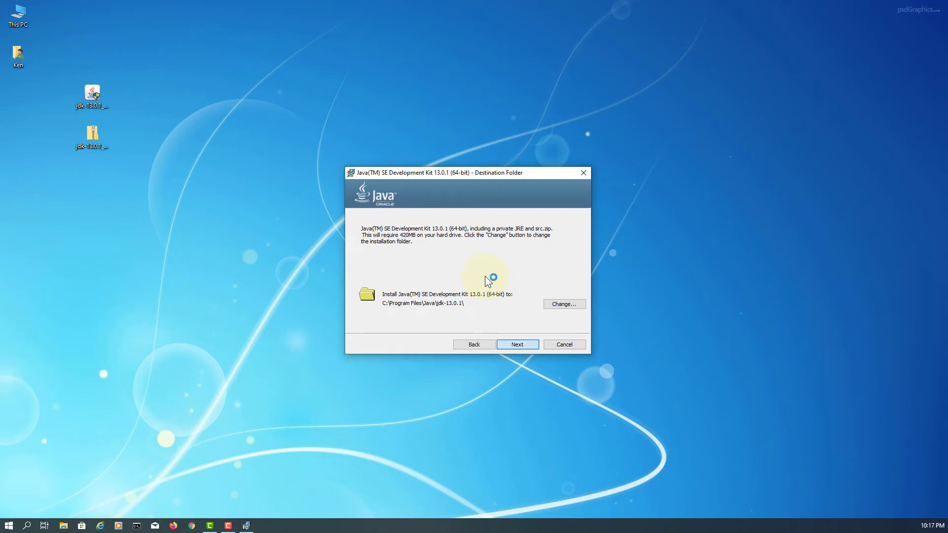
{"action": "key", "text": "Return"}
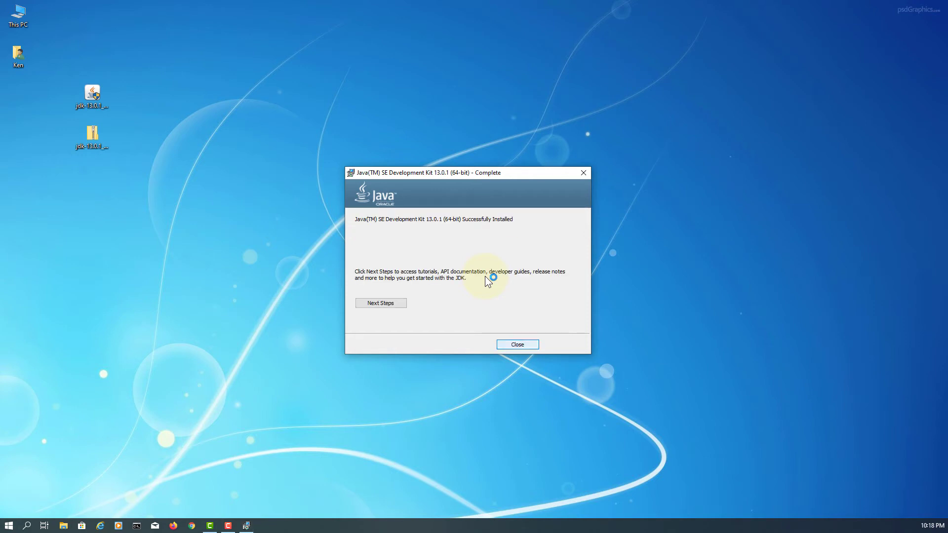
{"action": "key", "text": "Return"}
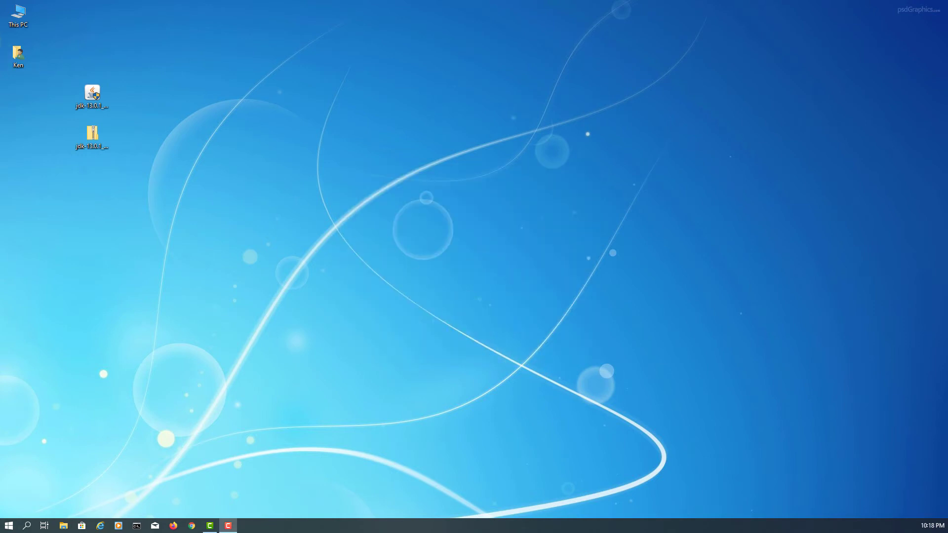
Step: Copy the C:\Program Files\Java\jdk-13.0.1 folder path from File Explorer's address bar
{"action": "double_click", "coordinate": [26, 65]}
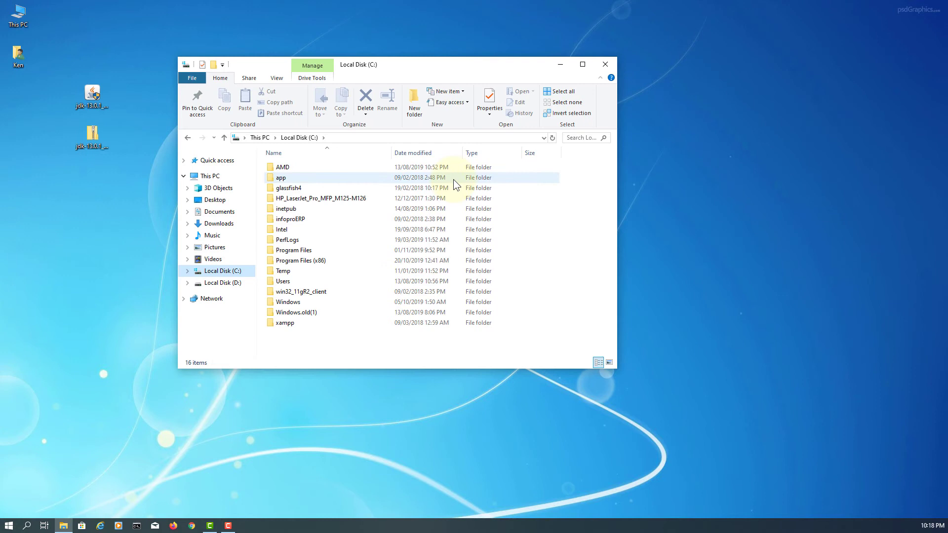
{"action": "double_click", "coordinate": [304, 250]}
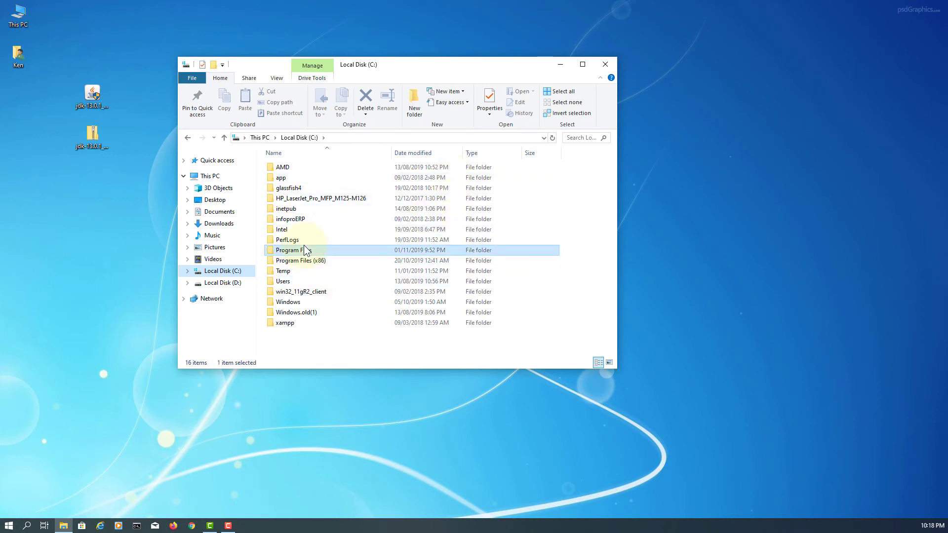
{"action": "scroll", "coordinate": [321, 257], "scroll_direction": "down", "scroll_amount": 2}
{"action": "scroll", "coordinate": [321, 257], "scroll_direction": "down", "scroll_amount": 2}
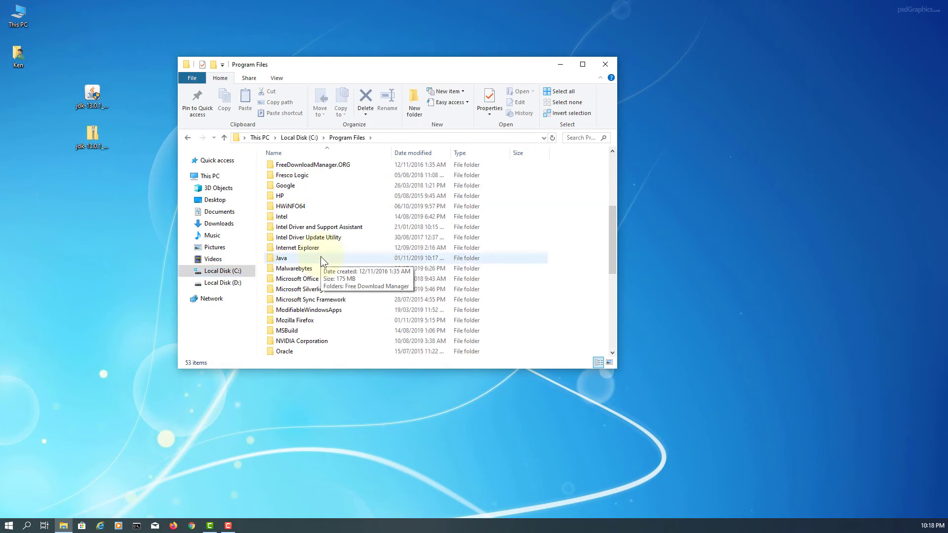
{"action": "double_click", "coordinate": [283, 259]}
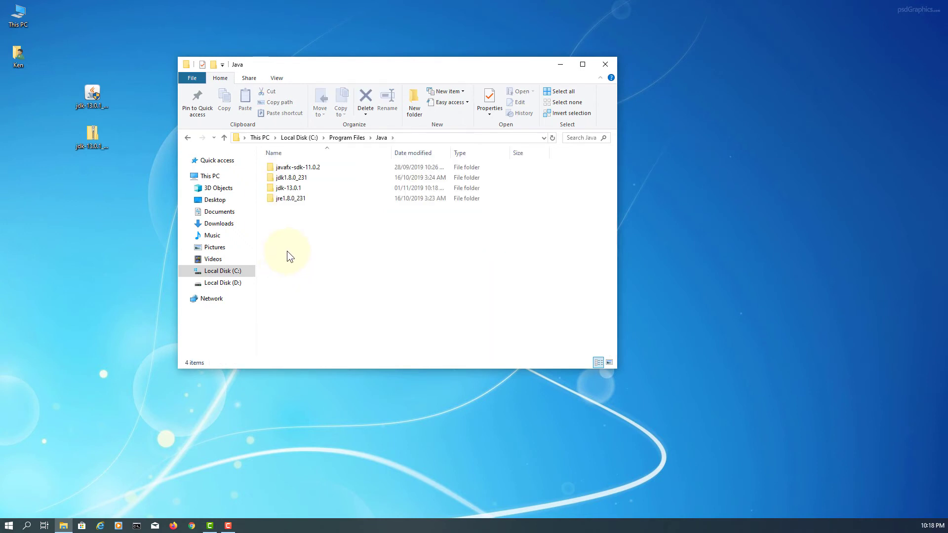
{"action": "double_click", "coordinate": [296, 187]}
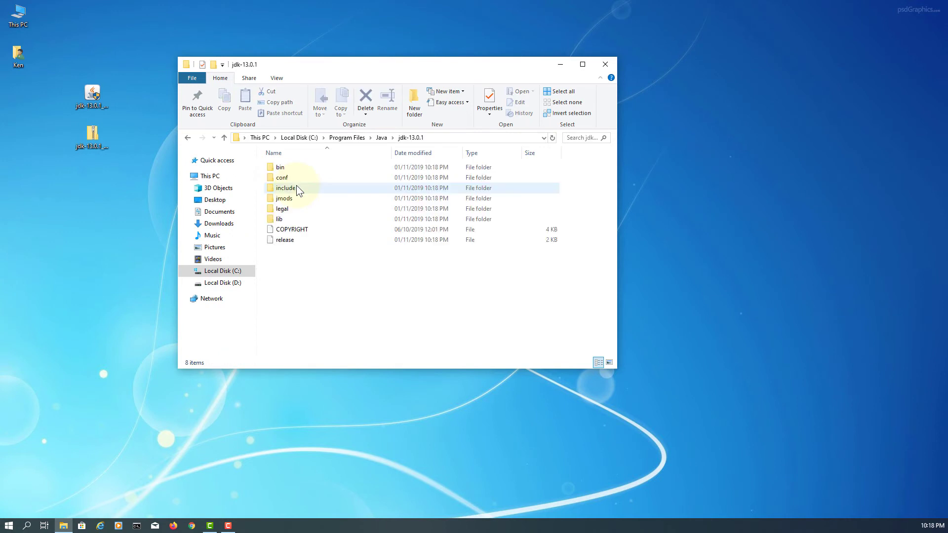
{"action": "left_click", "coordinate": [472, 137]}
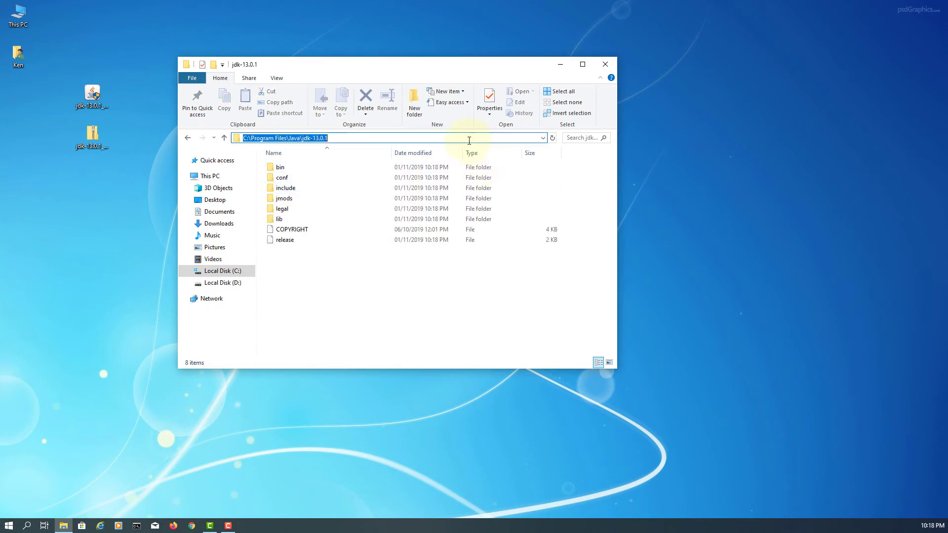
{"action": "right_click", "coordinate": [306, 137]}
{"action": "left_click", "coordinate": [333, 169]}
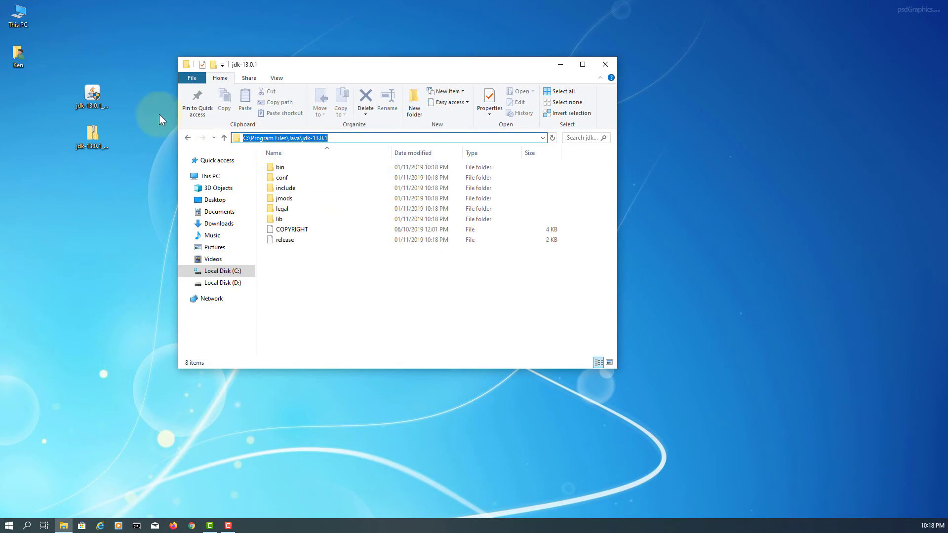
Step: Open Advanced system settings via This PC's Properties
{"action": "right_click", "coordinate": [12, 16]}
{"action": "left_click", "coordinate": [75, 126]}
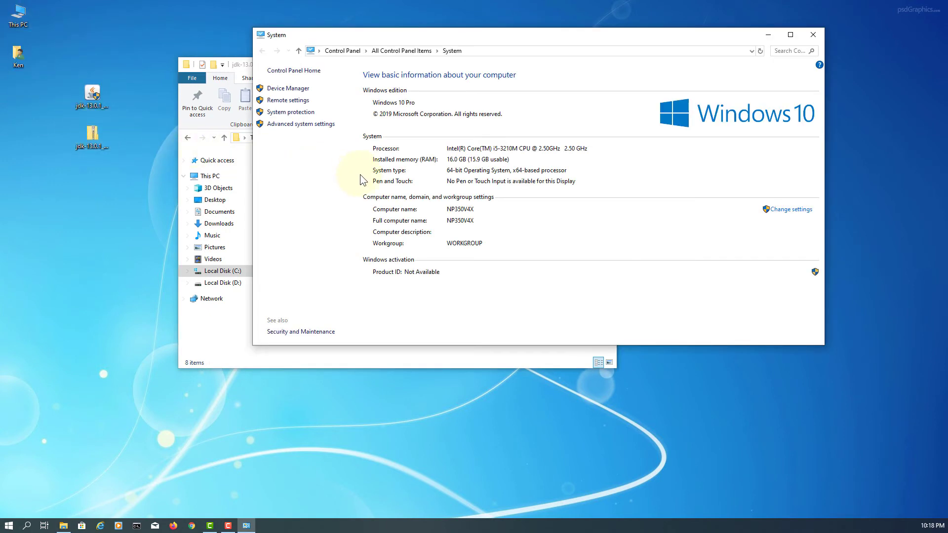
{"action": "left_click", "coordinate": [330, 130]}
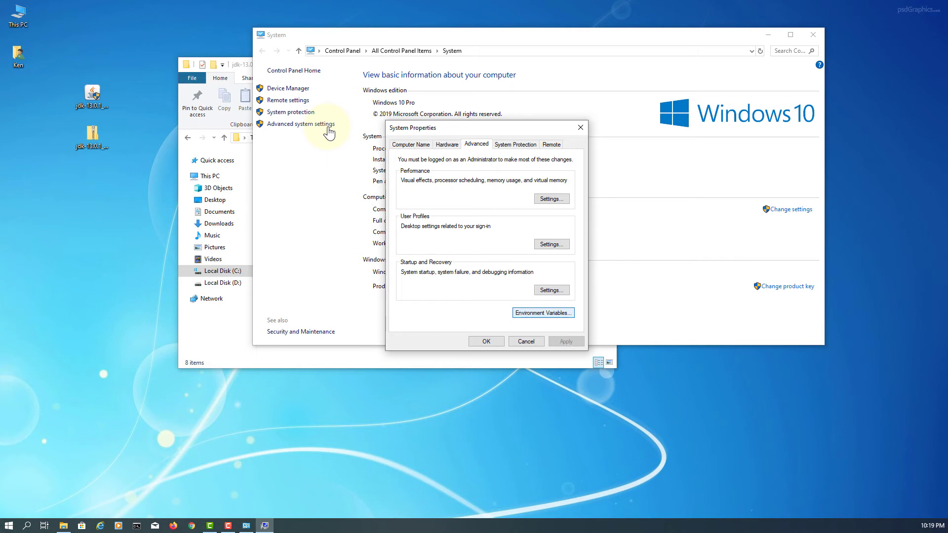
Step: Create user variable JAVA_HOME with the pasted value C:\Program Files\Java\jdk-13.0.1
{"action": "key", "text": "Return"}
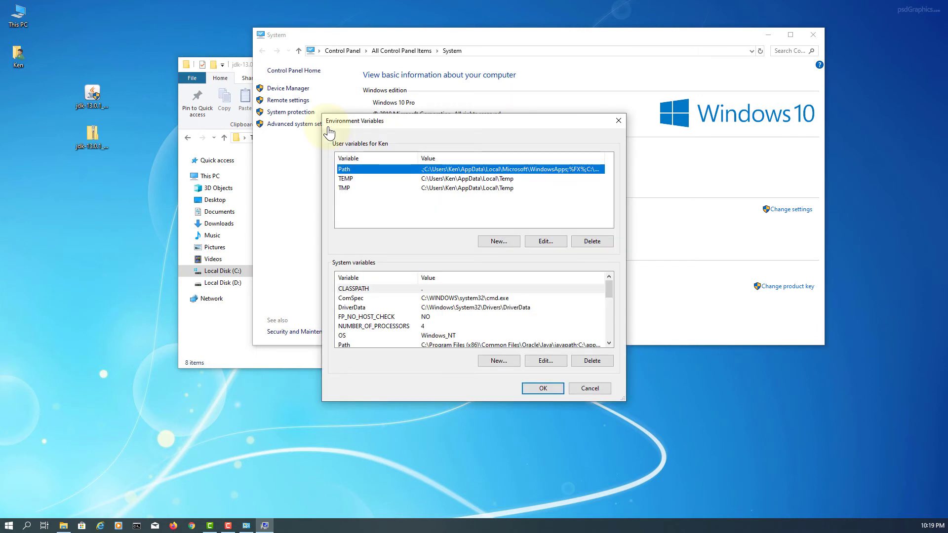
{"action": "key", "text": "alt+n"}
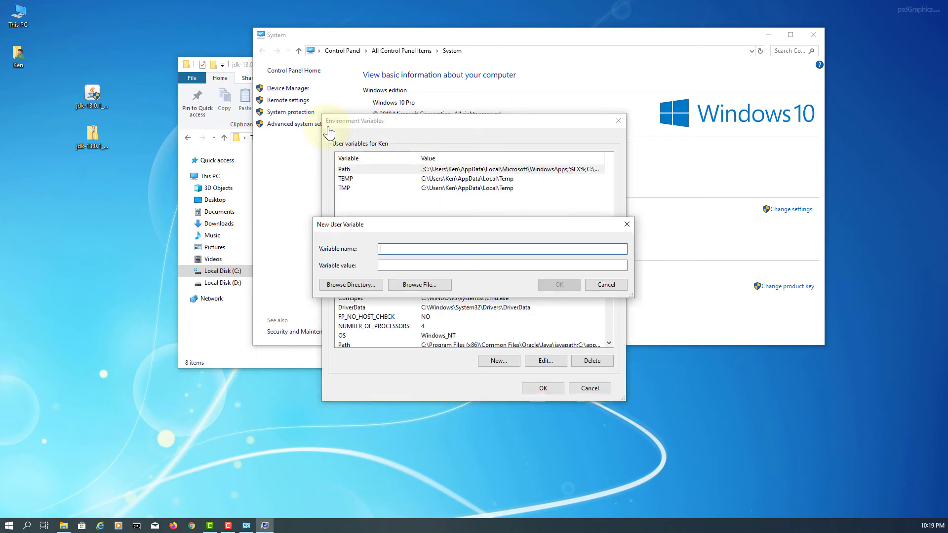
{"action": "type", "text": "JAVA_HO"}
{"action": "type", "text": "ME"}
{"action": "key", "text": "Tab"}
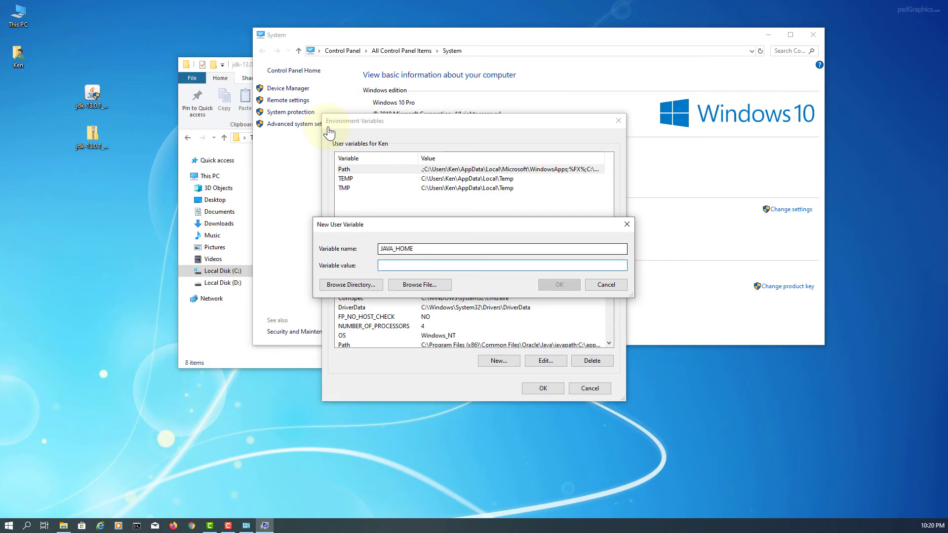
{"action": "key", "text": "ctrl+v"}
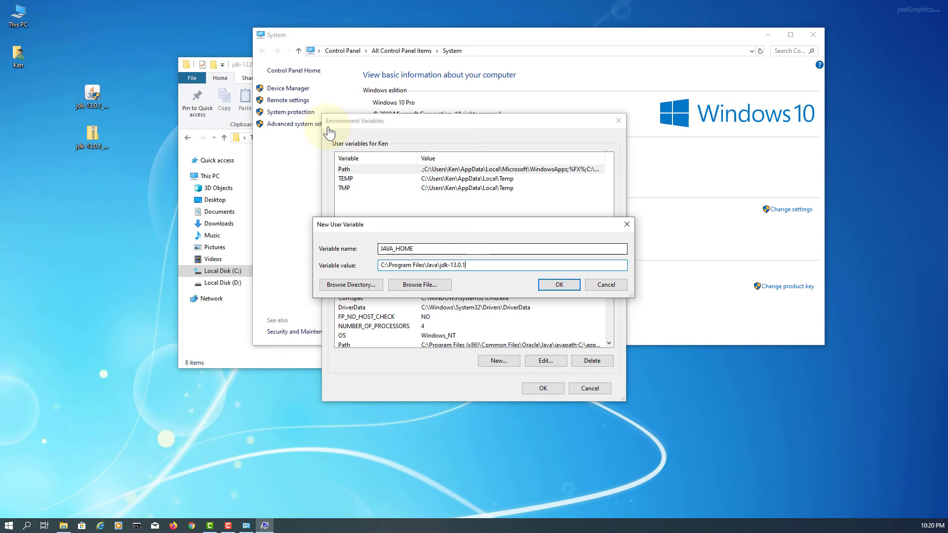
Step: Save JAVA_HOME, then add user variable CLASSPATH with value '.'
{"action": "key", "text": "Tab"}
{"action": "key", "text": "Tab"}
{"action": "key", "text": "Tab"}
{"action": "key", "text": "Return"}
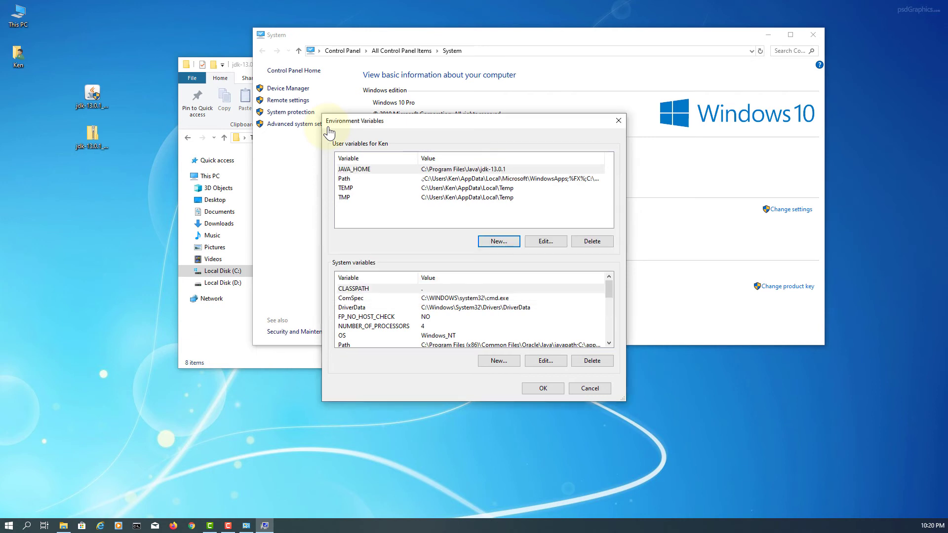
{"action": "key", "text": "Return"}
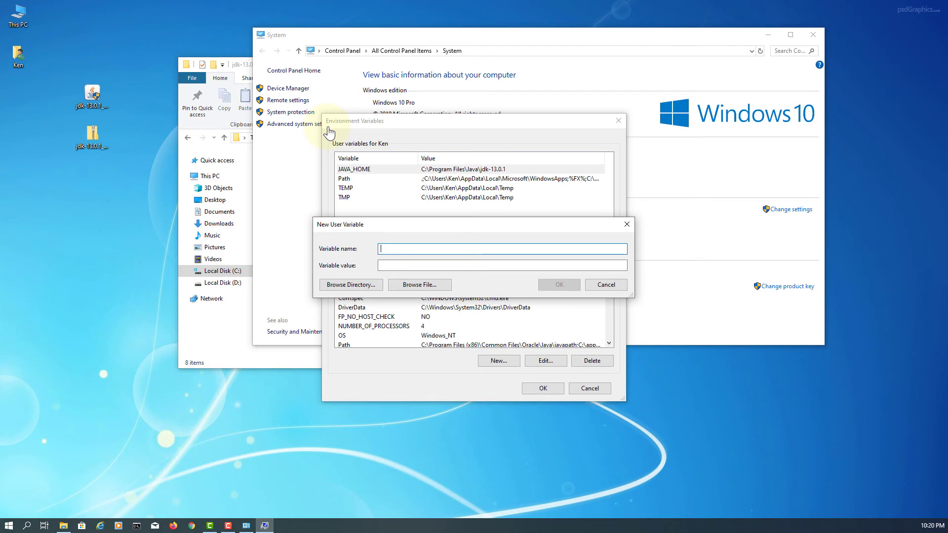
{"action": "type", "text": "CLASSPATH"}
{"action": "key", "text": "Tab"}
{"action": "type", "text": "."}
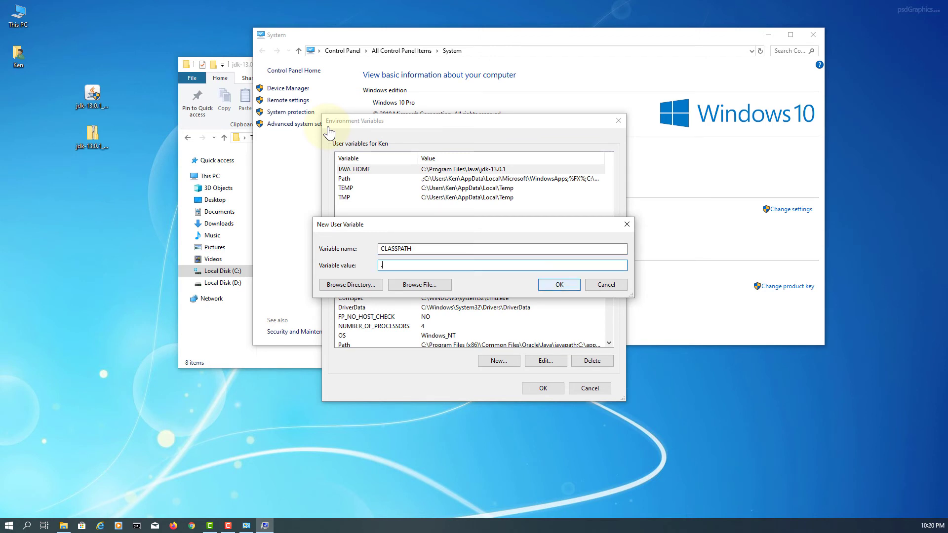
{"action": "key", "text": "Tab"}
{"action": "key", "text": "Tab"}
{"action": "key", "text": "Tab"}
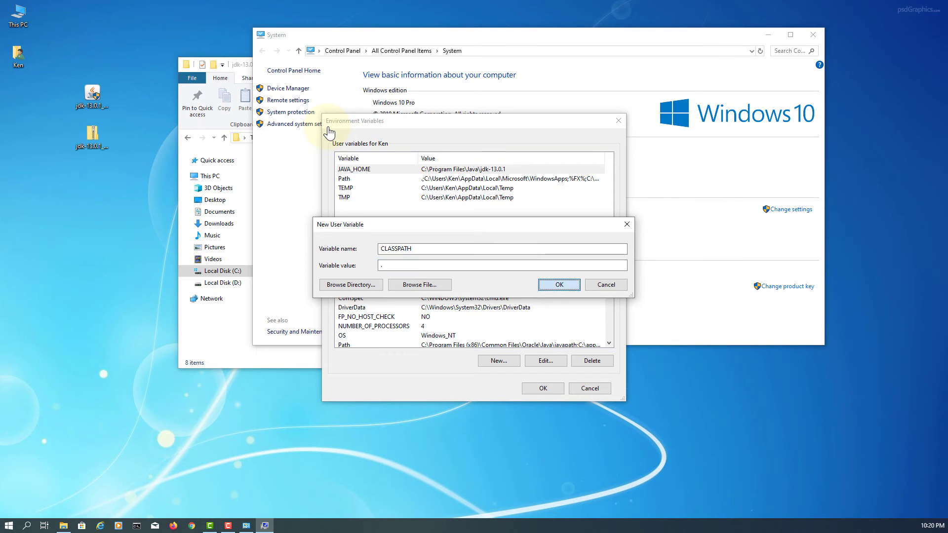
{"action": "key", "text": "Return"}
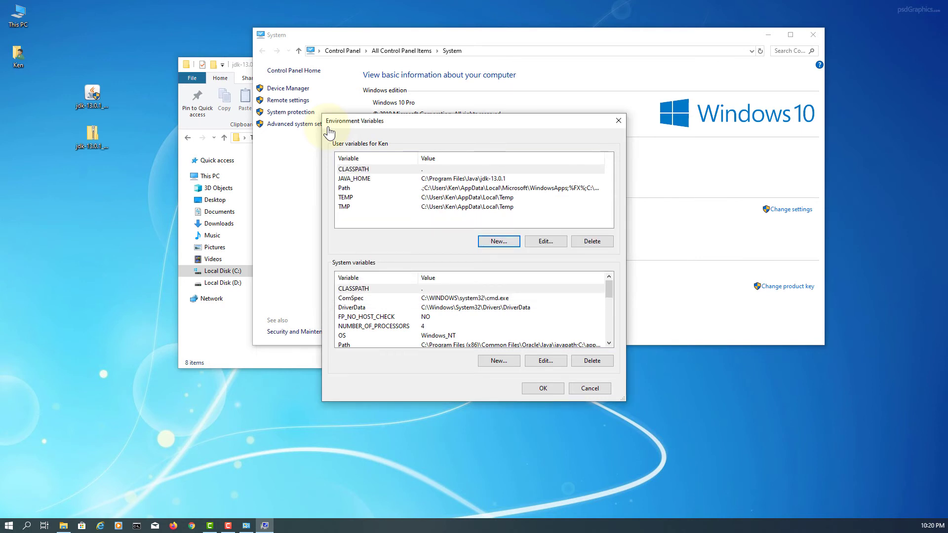
Step: Add %JAVA_HOME%\bin to the user Path, save it, and close the System window
{"action": "key", "text": "Down"}
{"action": "key", "text": "Down"}
{"action": "key", "text": "alt+e"}
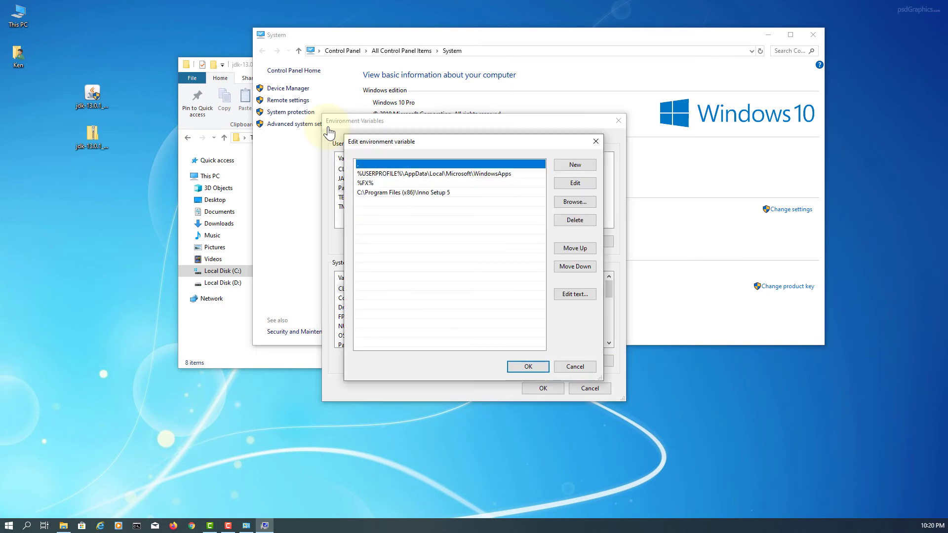
{"action": "key", "text": "alt+n"}
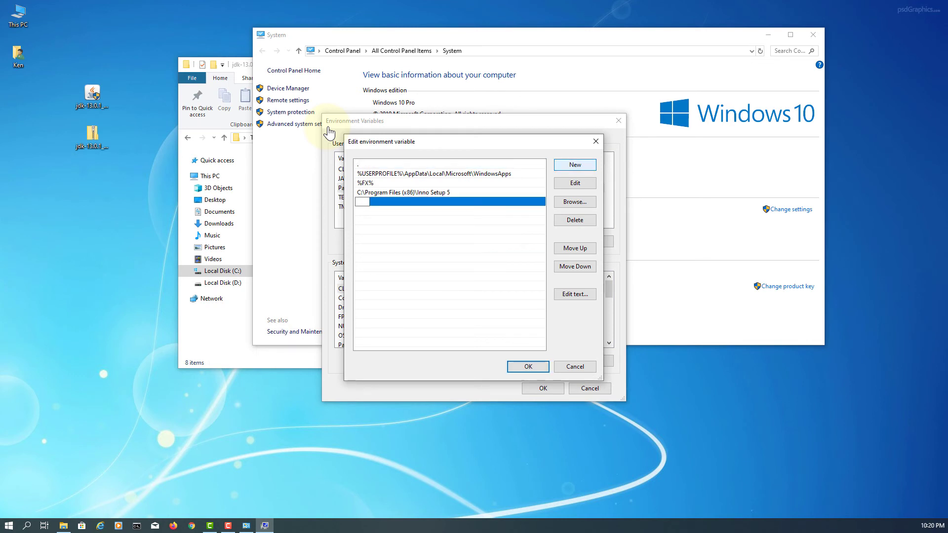
{"action": "type", "text": "JAVA"}
{"action": "type", "text": "_HOME"}
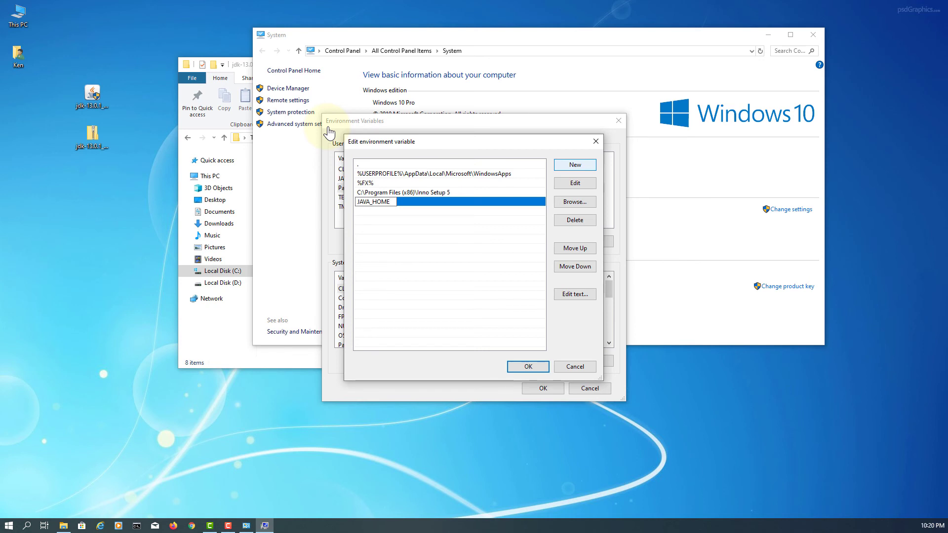
{"action": "type", "text": "%"}
{"action": "type", "text": "%\\"}
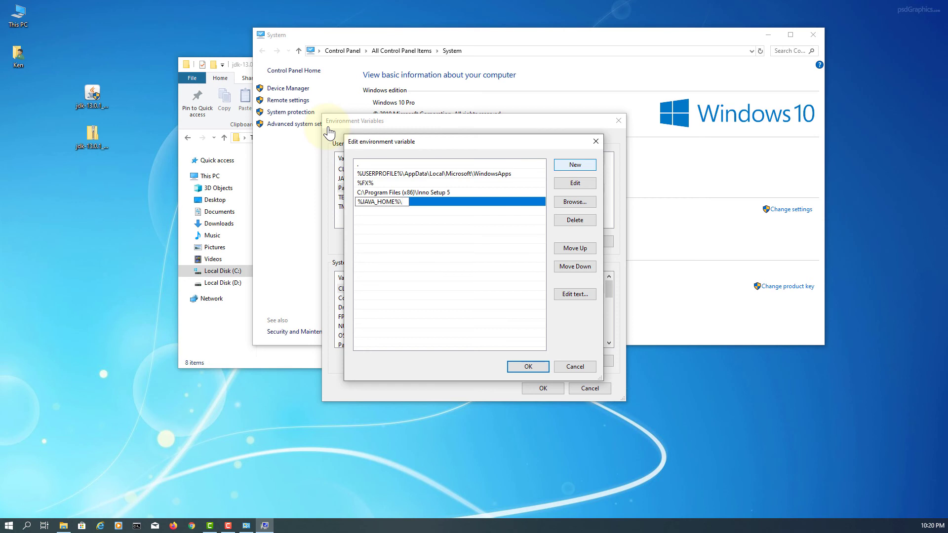
{"action": "type", "text": "bin"}
{"action": "key", "text": "Return"}
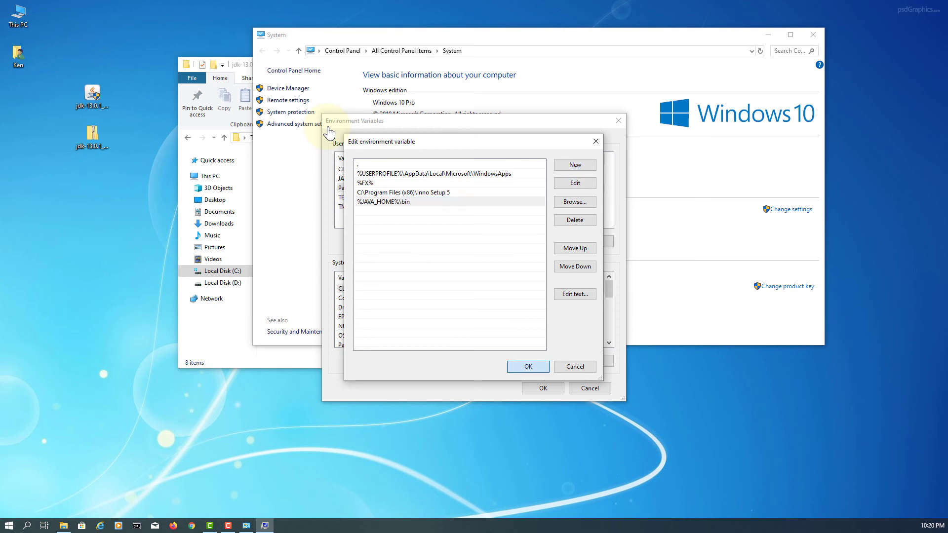
{"action": "key", "text": "Return"}
{"action": "key", "text": "Return"}
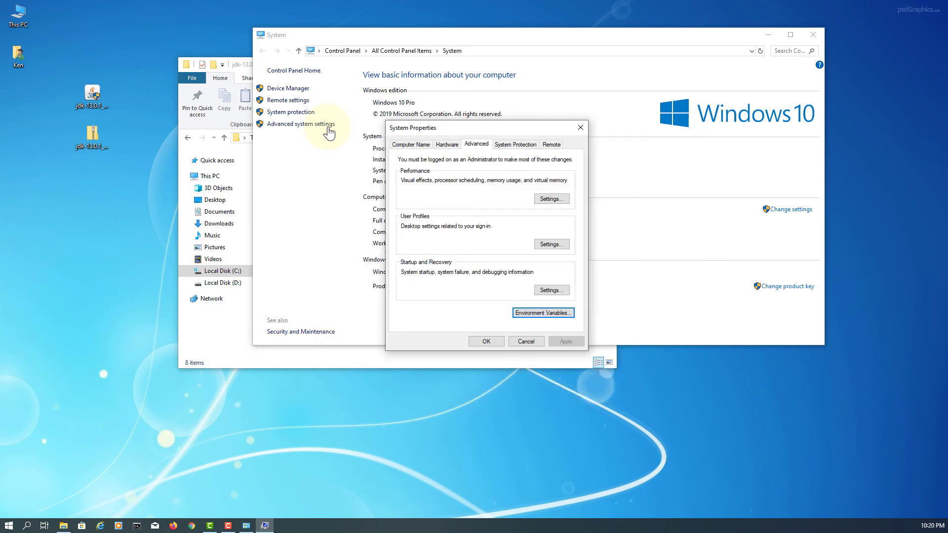
{"action": "left_click", "coordinate": [813, 35]}
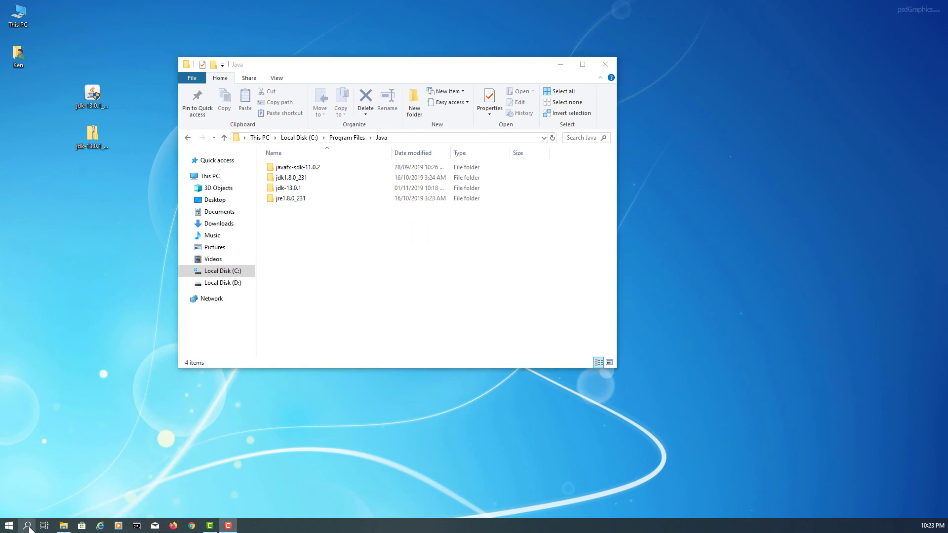
{"action": "left_click", "coordinate": [26, 525]}
{"action": "type", "text": "cmd"}
Step: Run javac -version in Command Prompt, confirm it reports javac 13.0.1, and close the window
{"action": "key", "text": "Return"}
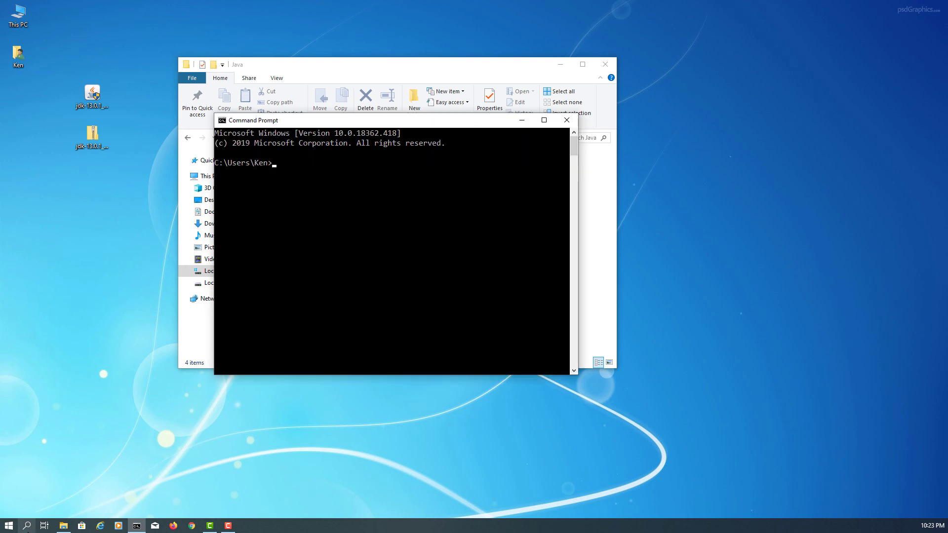
{"action": "type", "text": "ja"}
{"action": "type", "text": "vac -ver"}
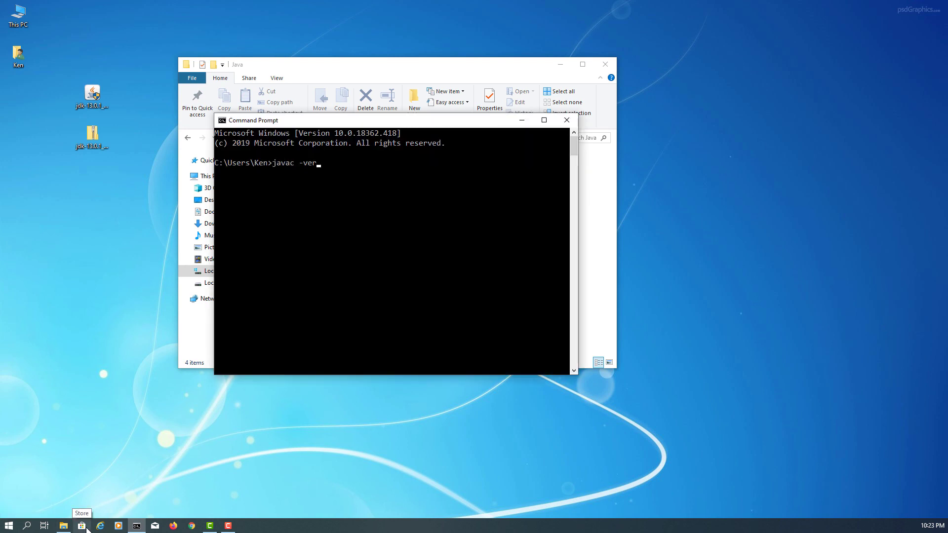
{"action": "type", "text": "sion"}
{"action": "key", "text": "Return"}
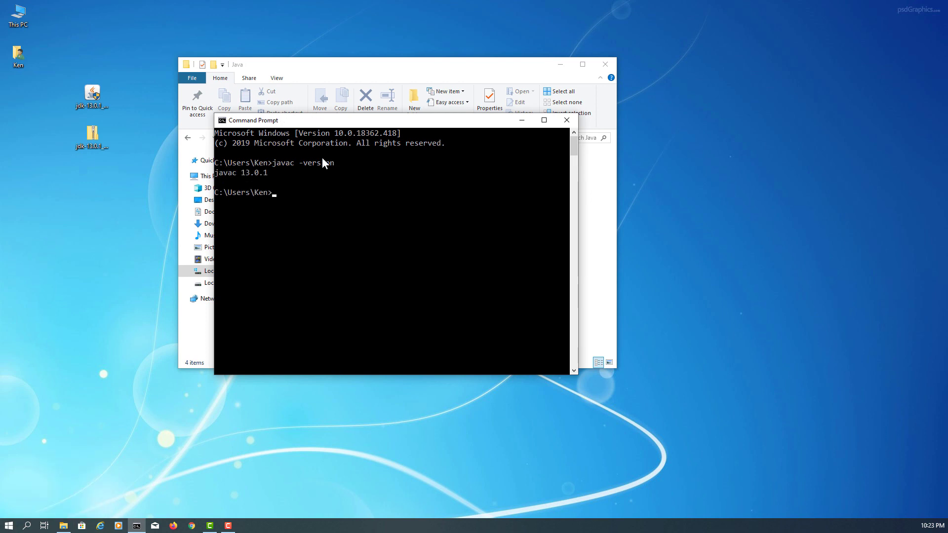
{"action": "left_click", "coordinate": [567, 121]}
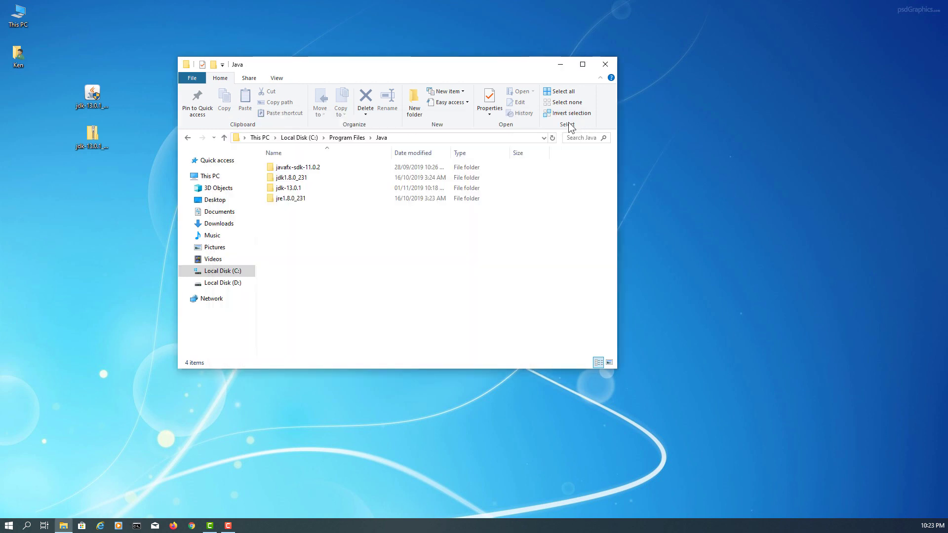